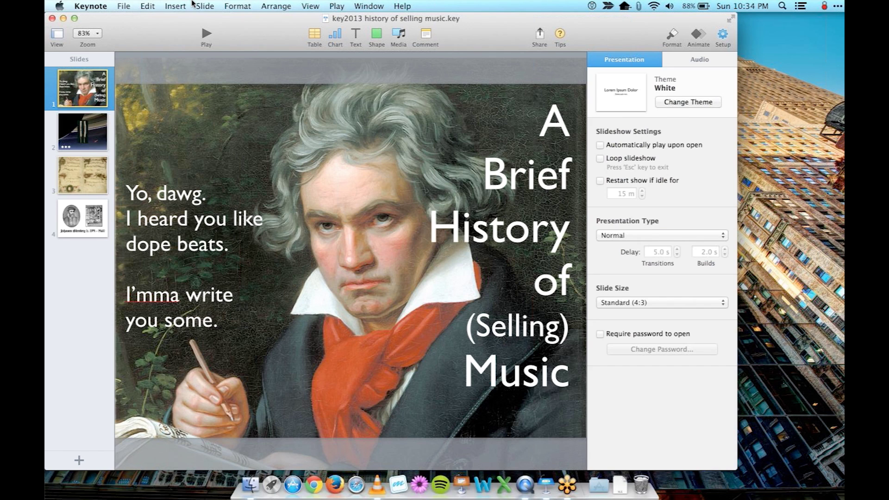
Open Keynote's View menu for the 'key2013 history of selling music' deck.
{"action": "left_click", "coordinate": [309, 6]}
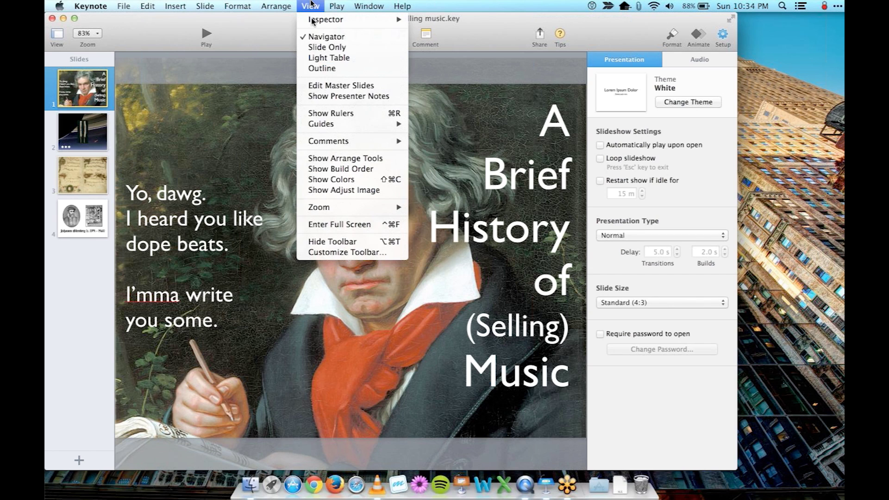
Show presenter notes below the Beethoven title slide and scroll through them and back.
{"action": "left_click", "coordinate": [331, 98]}
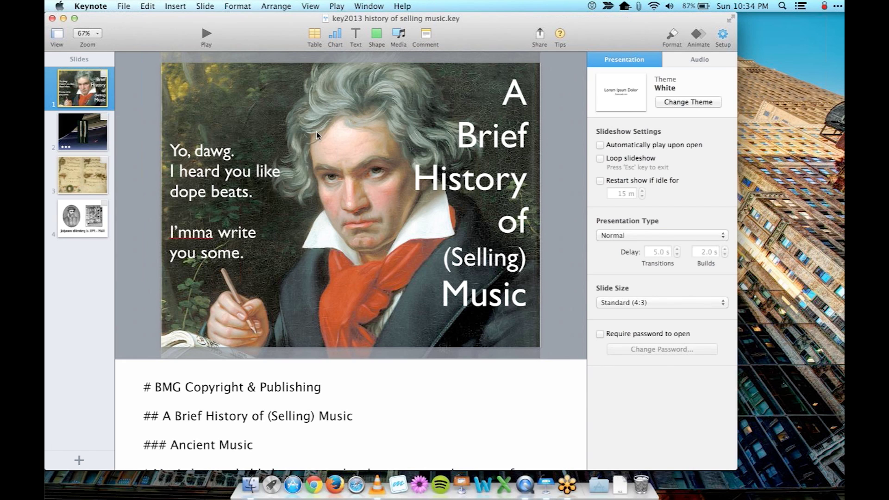
{"action": "scroll", "coordinate": [307, 406], "scroll_direction": "down", "scroll_amount": 5}
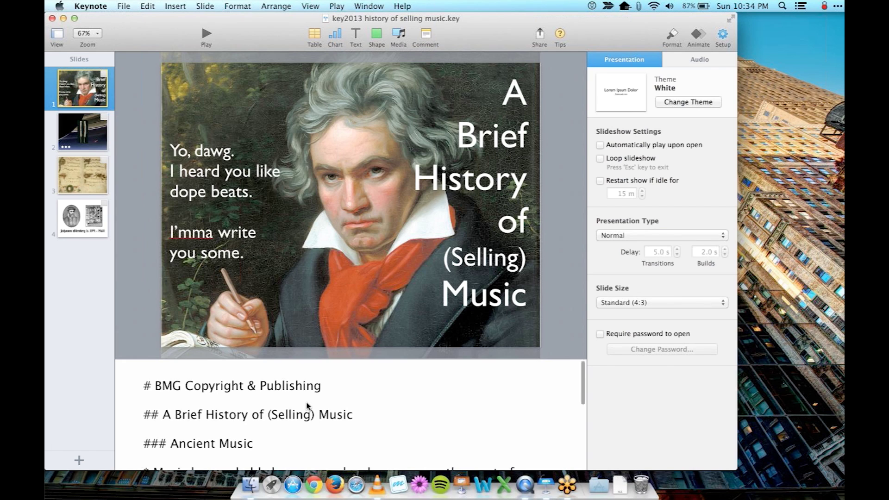
{"action": "scroll", "coordinate": [307, 406], "scroll_direction": "down", "scroll_amount": 3}
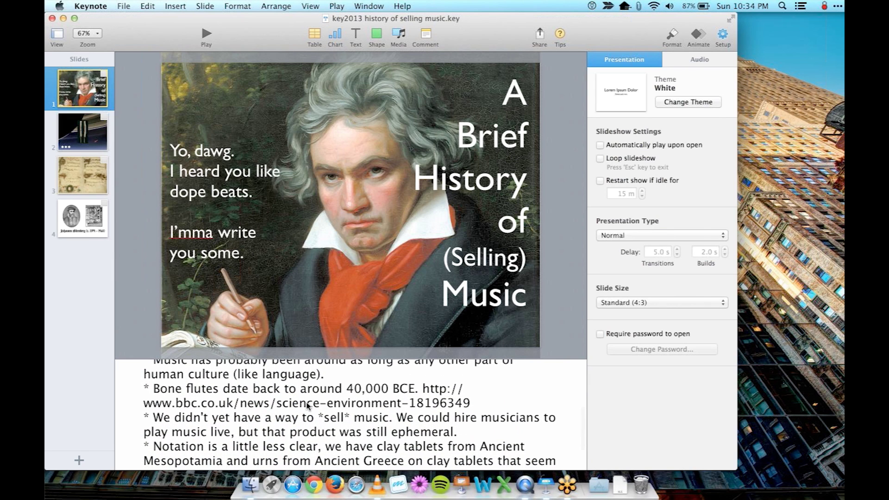
{"action": "scroll", "coordinate": [307, 407], "scroll_direction": "up", "scroll_amount": 10}
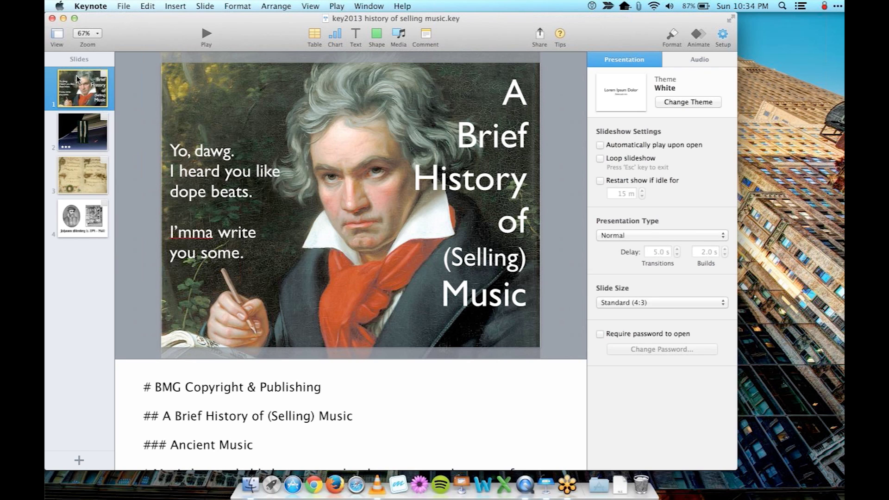
Start a slideshow rehearsal with presenter notes shown in the presenter display.
{"action": "left_click", "coordinate": [337, 6]}
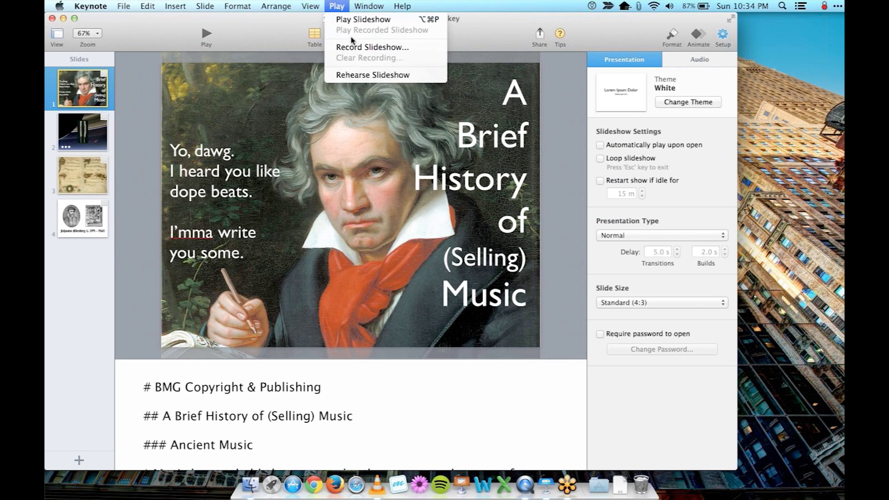
{"action": "left_click", "coordinate": [366, 74]}
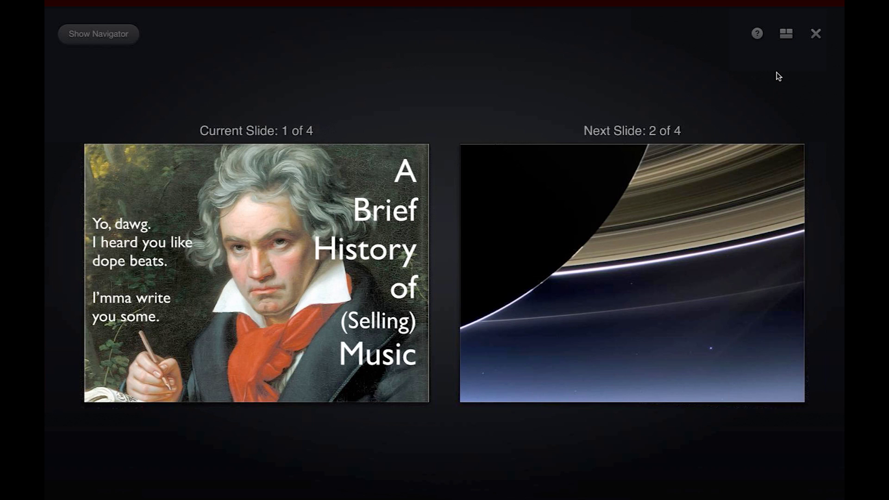
{"action": "left_click", "coordinate": [787, 35]}
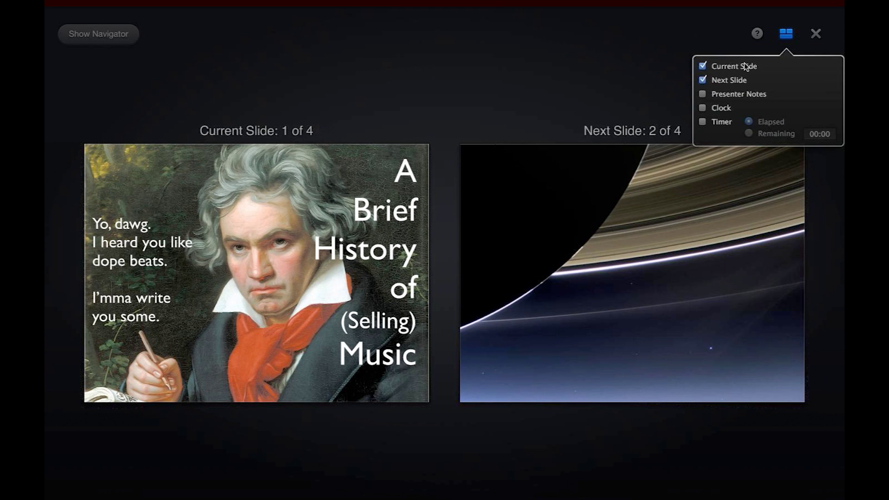
{"action": "left_click", "coordinate": [703, 94]}
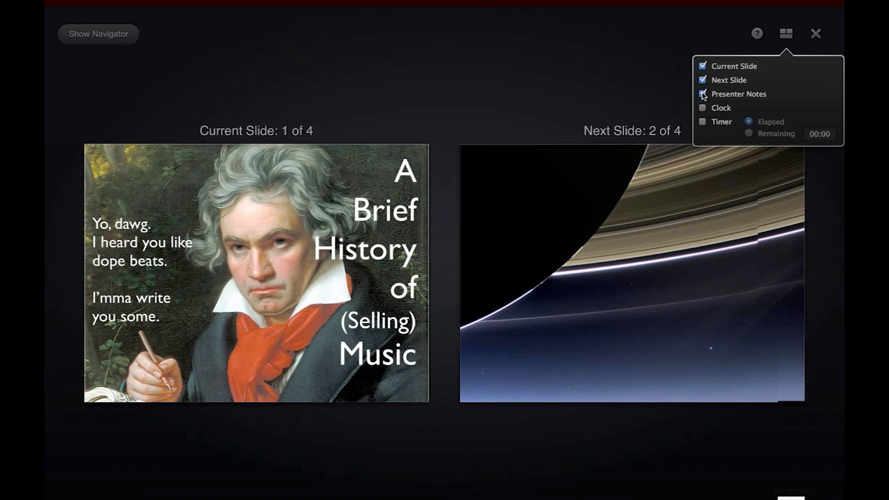
{"action": "scroll", "coordinate": [426, 441], "scroll_direction": "down", "scroll_amount": 3}
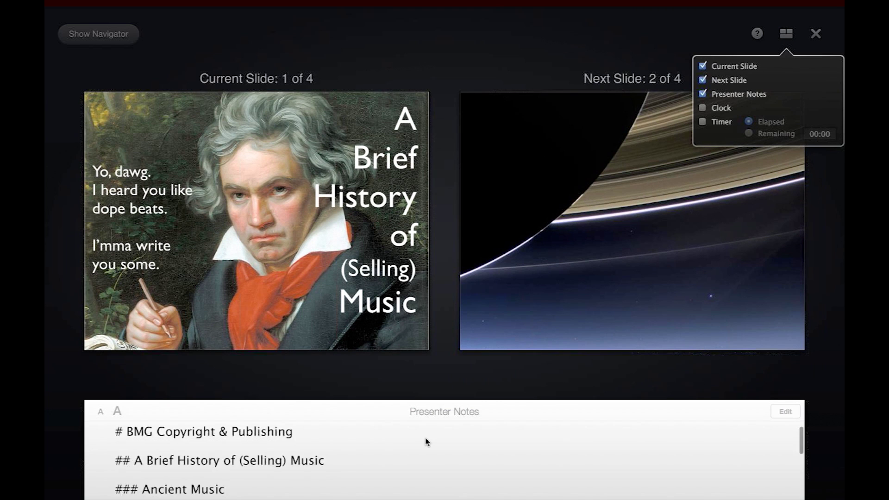
{"action": "scroll", "coordinate": [426, 435], "scroll_direction": "up", "scroll_amount": 3}
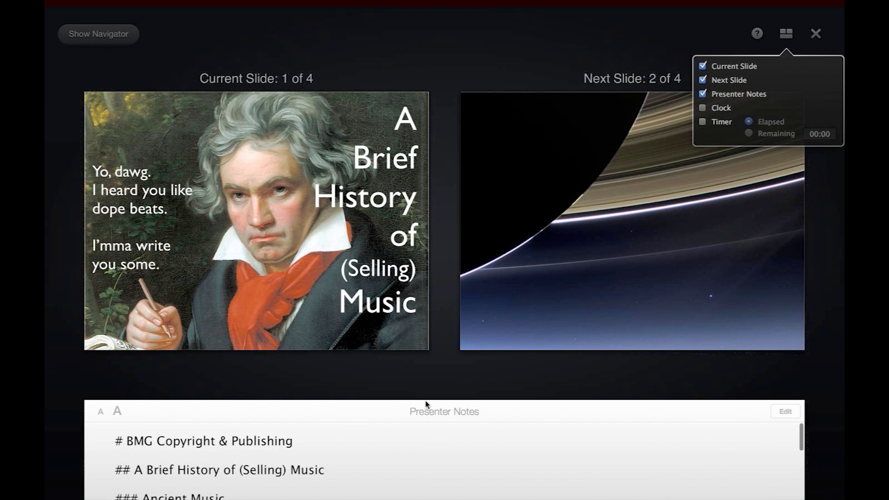
Rehearse through all four slides and their builds, then end the rehearsal.
{"action": "left_click", "coordinate": [428, 376]}
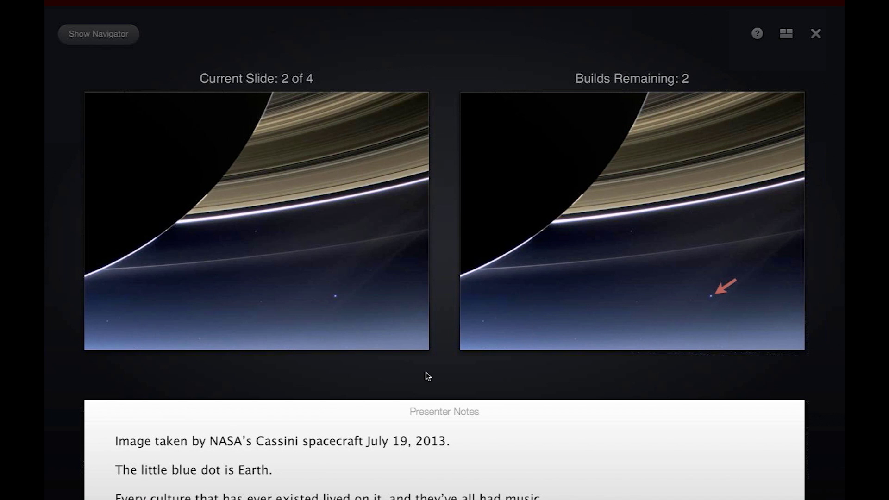
{"action": "left_click", "coordinate": [428, 376]}
{"action": "left_click", "coordinate": [428, 376]}
{"action": "left_click", "coordinate": [428, 376]}
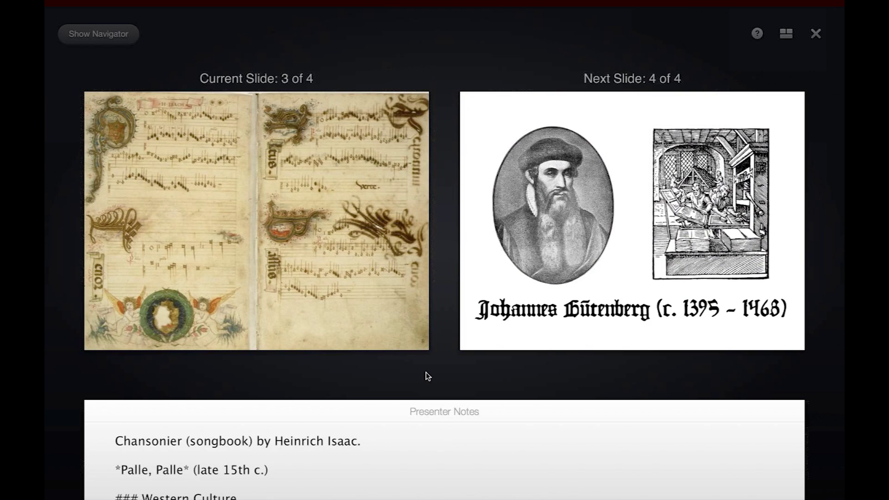
{"action": "left_click", "coordinate": [428, 376]}
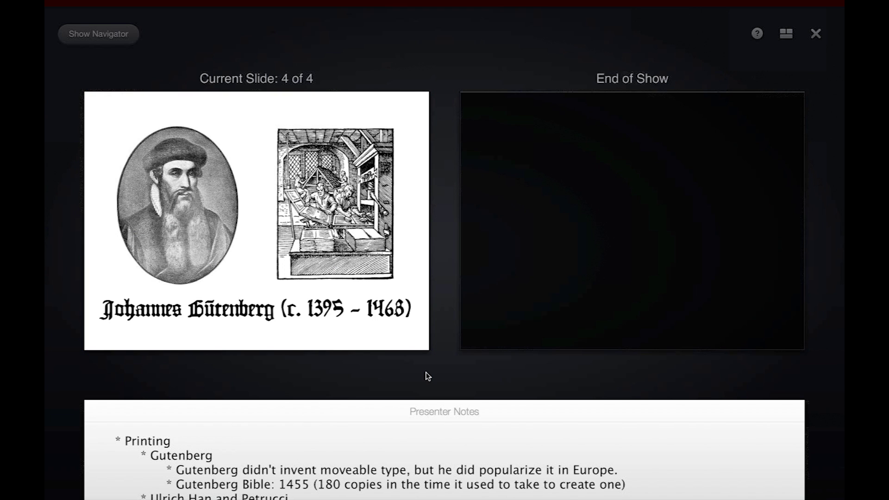
{"action": "left_click", "coordinate": [428, 376]}
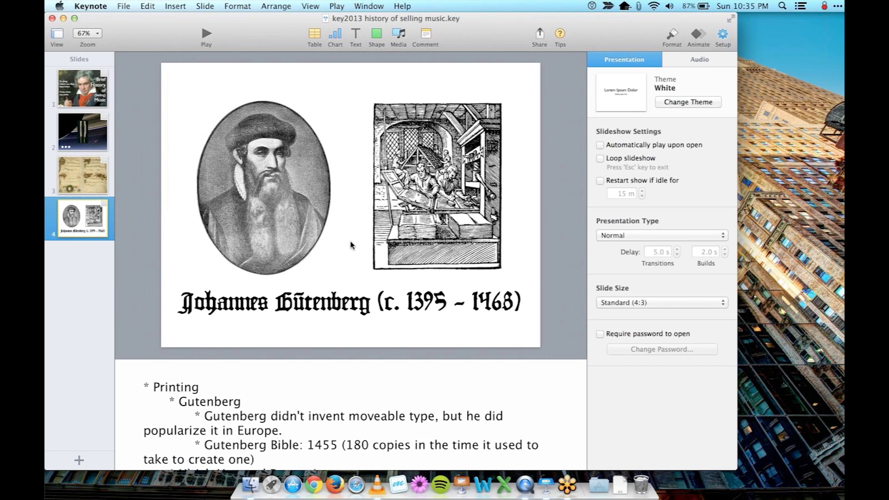
From slide 1, start Record Slideshow with presenter notes shown in the layout.
{"action": "left_click", "coordinate": [101, 95]}
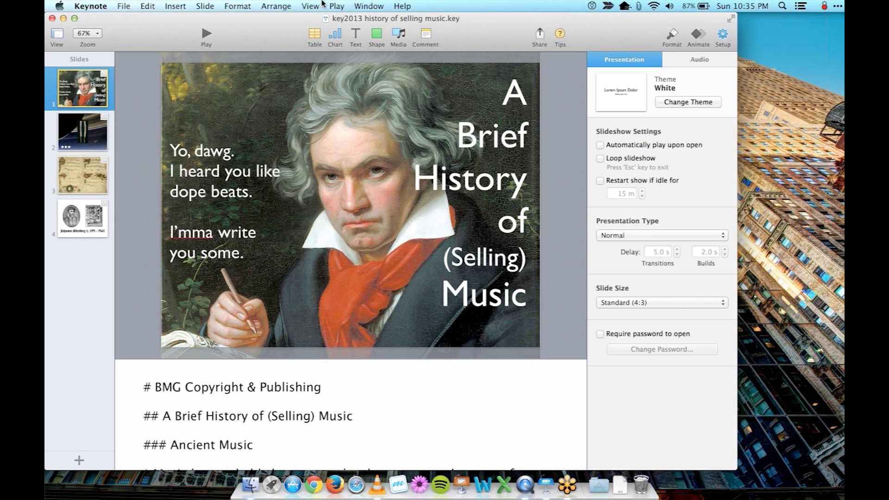
{"action": "left_click", "coordinate": [336, 5]}
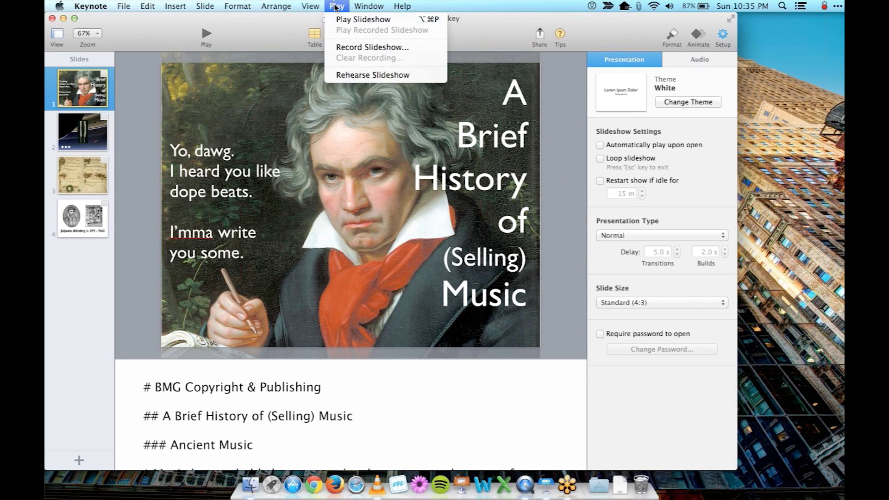
{"action": "left_click", "coordinate": [350, 48]}
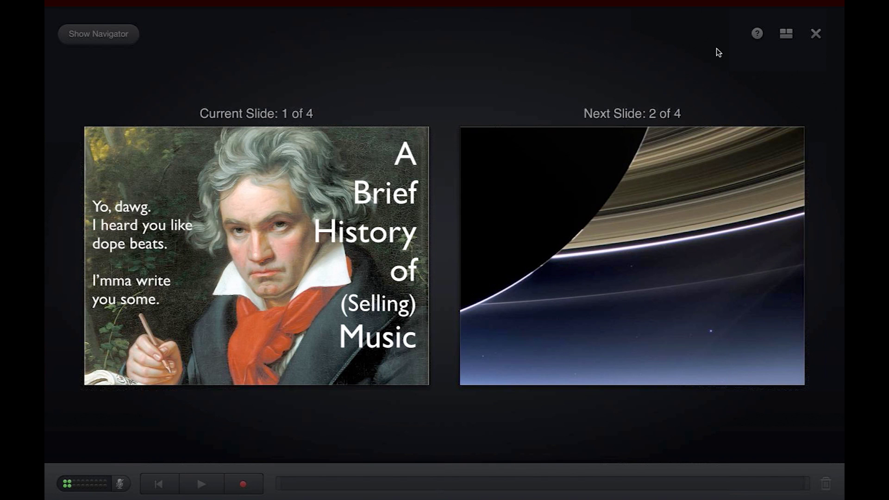
{"action": "left_click", "coordinate": [787, 35]}
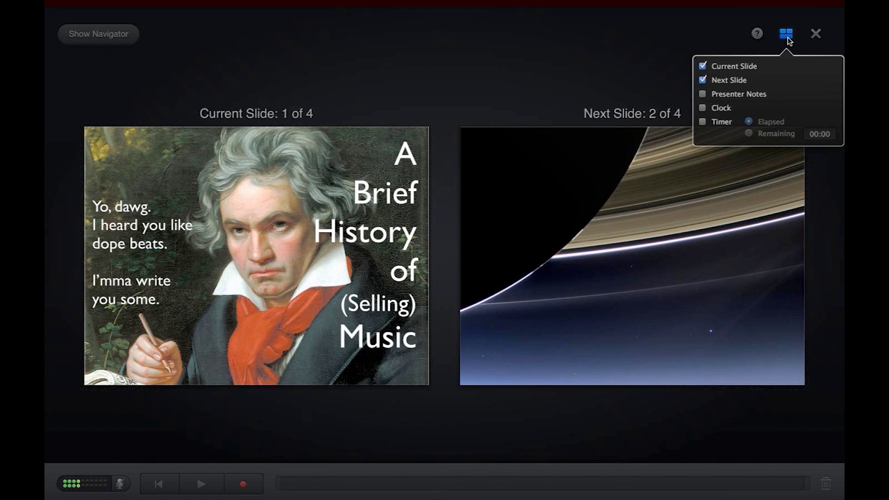
{"action": "left_click", "coordinate": [714, 98]}
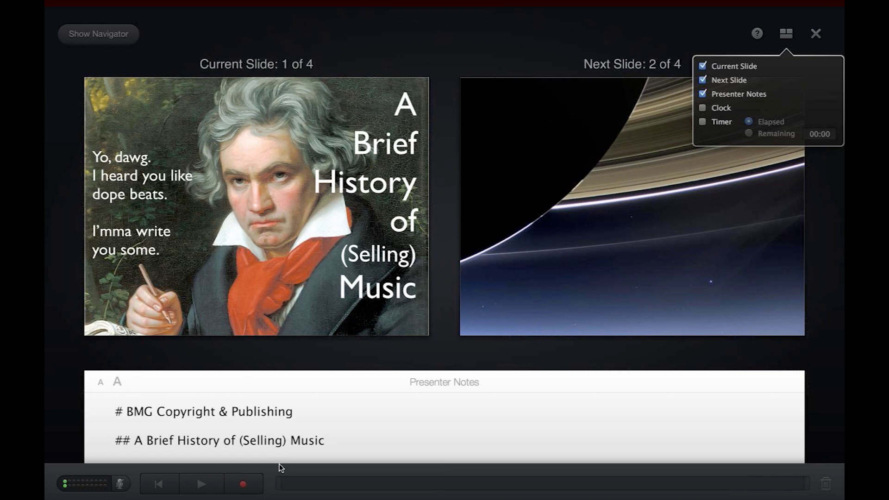
Record narration while advancing through slides 1–4 and builds, then stop recording.
{"action": "left_click", "coordinate": [244, 486]}
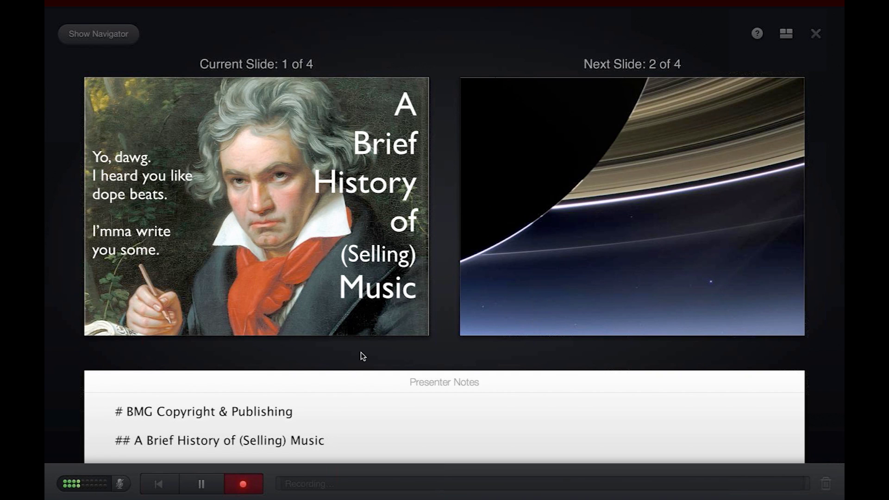
{"action": "key", "text": "Right"}
{"action": "key", "text": "Right"}
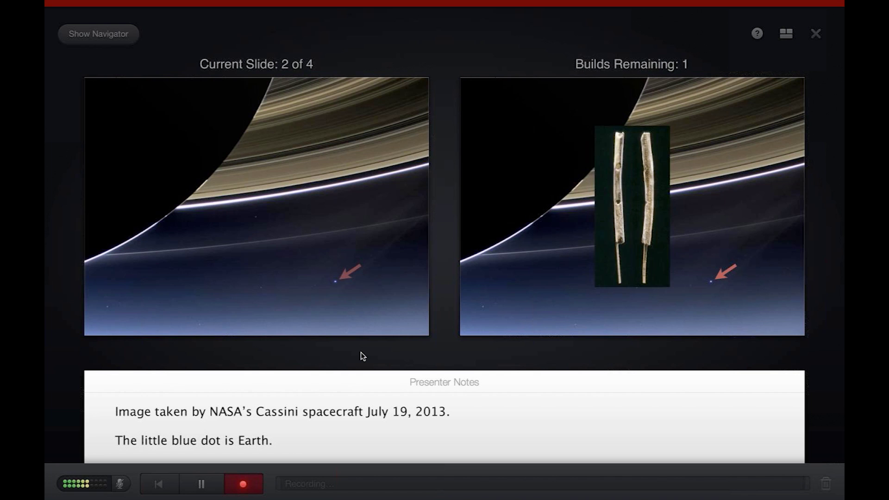
{"action": "key", "text": "Right"}
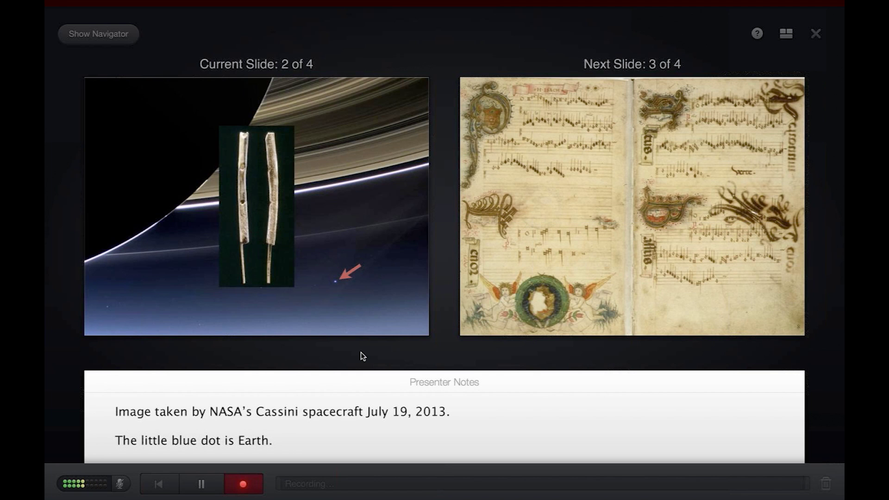
{"action": "key", "text": "Right"}
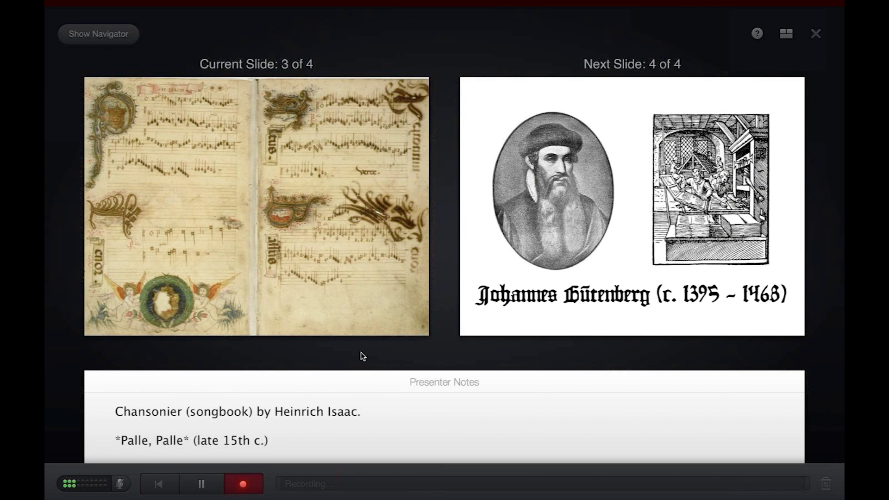
{"action": "key", "text": "Right"}
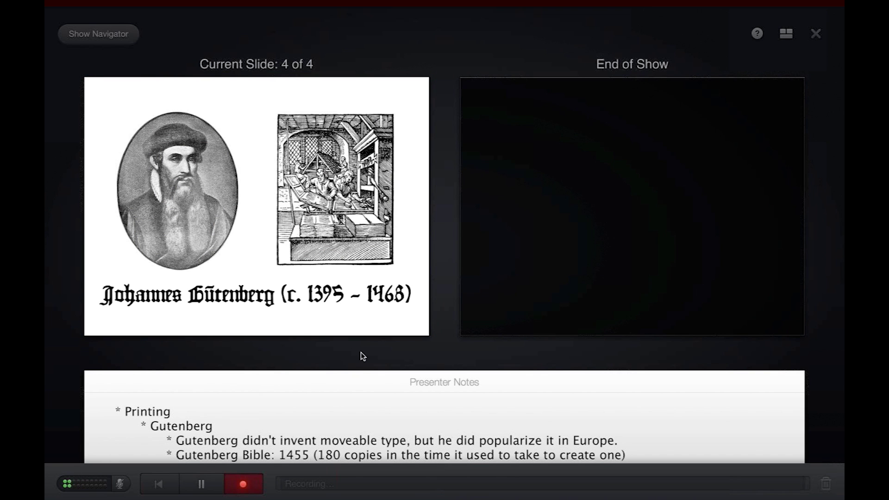
{"action": "left_click", "coordinate": [243, 487]}
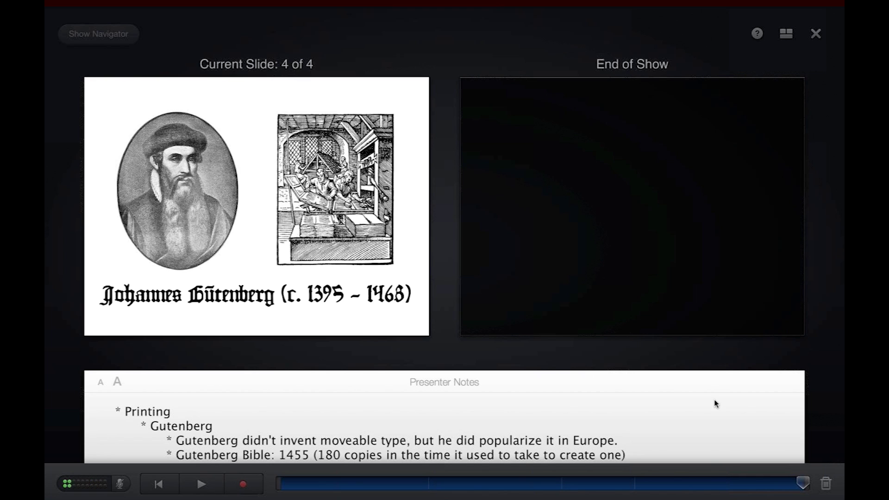
Cancel clearing the narration to keep it, then close the recording display.
{"action": "left_click", "coordinate": [826, 487]}
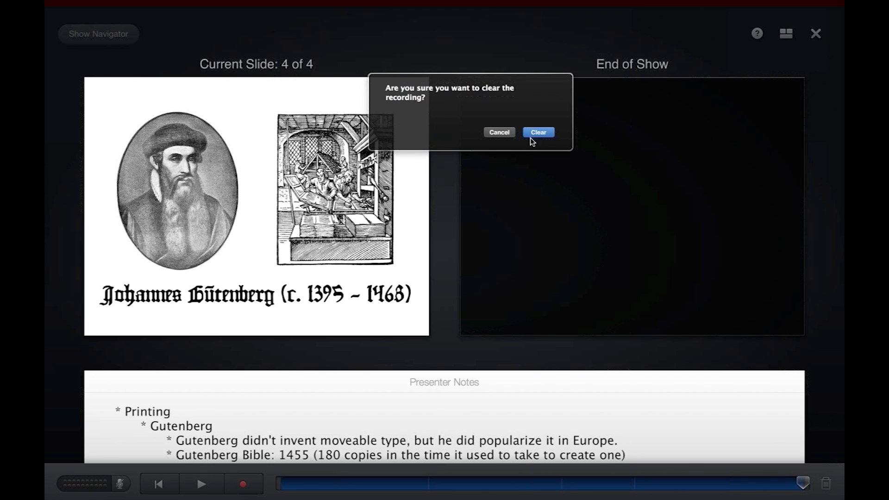
{"action": "left_click", "coordinate": [507, 134]}
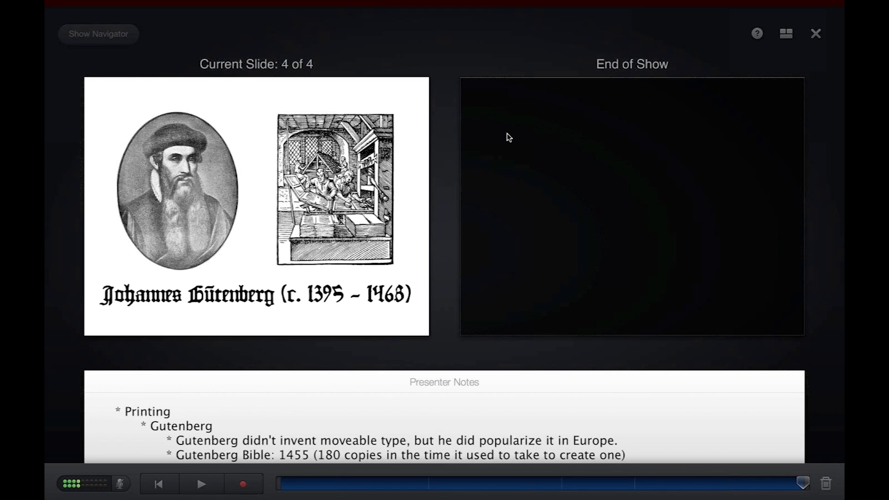
{"action": "left_click", "coordinate": [816, 34]}
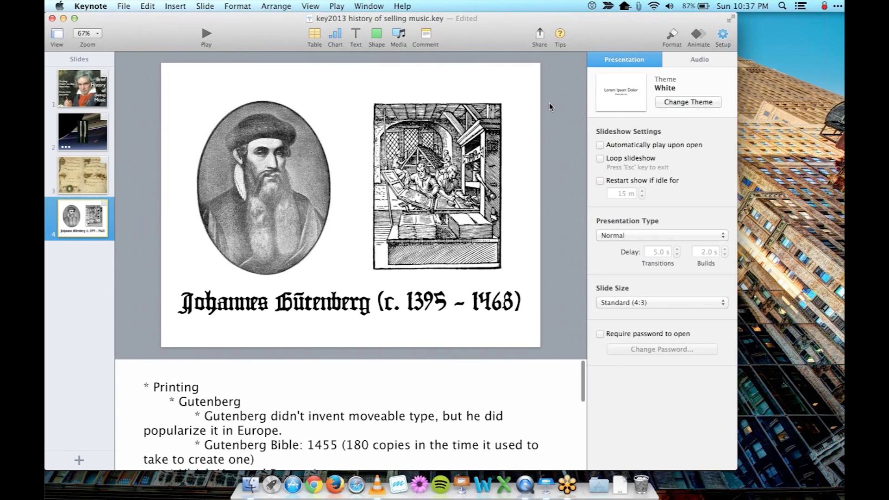
Save the deck and set up a QuickTime export with Slideshow Recording playback.
{"action": "left_click", "coordinate": [124, 6]}
{"action": "key", "text": "super+s"}
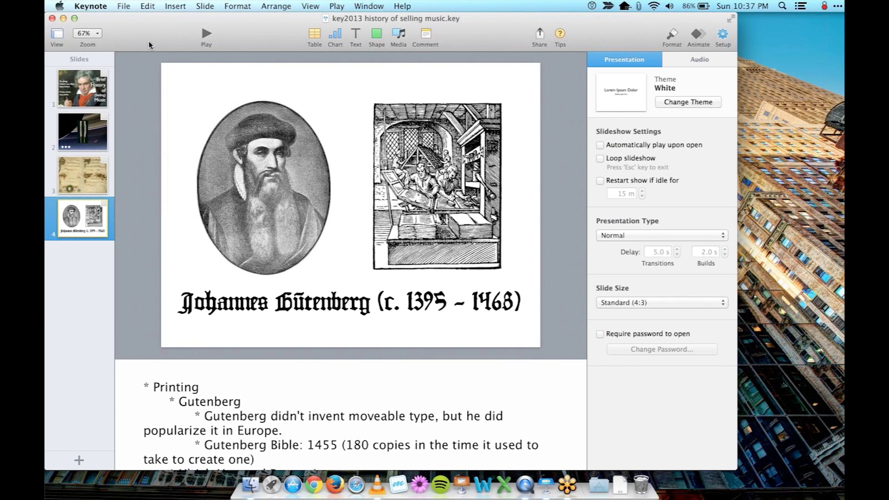
{"action": "left_click", "coordinate": [126, 6]}
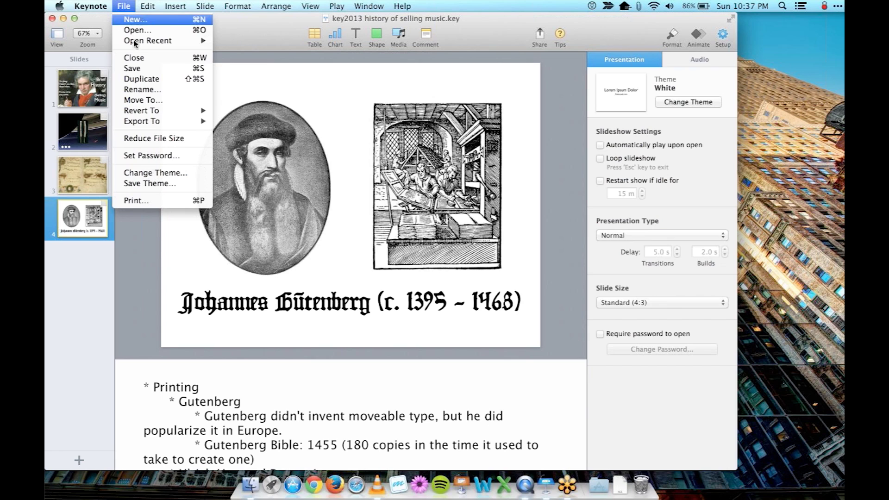
{"action": "mouse_move", "coordinate": [179, 121]}
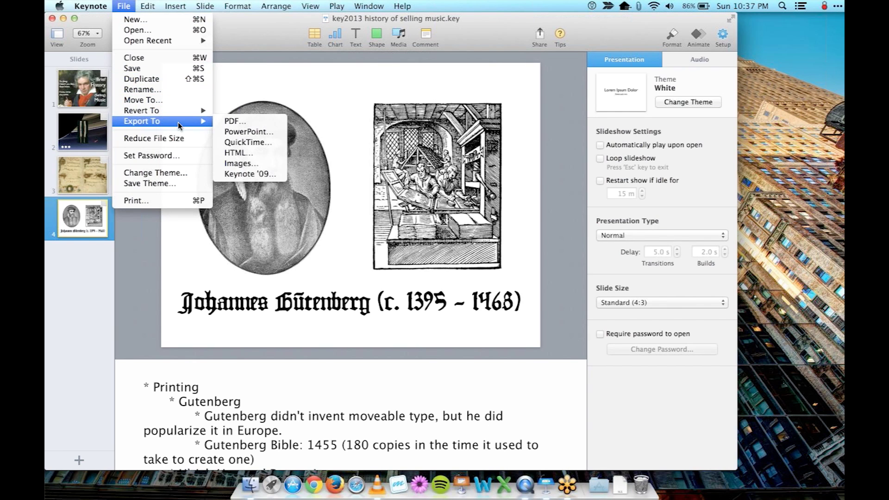
{"action": "left_click", "coordinate": [242, 144]}
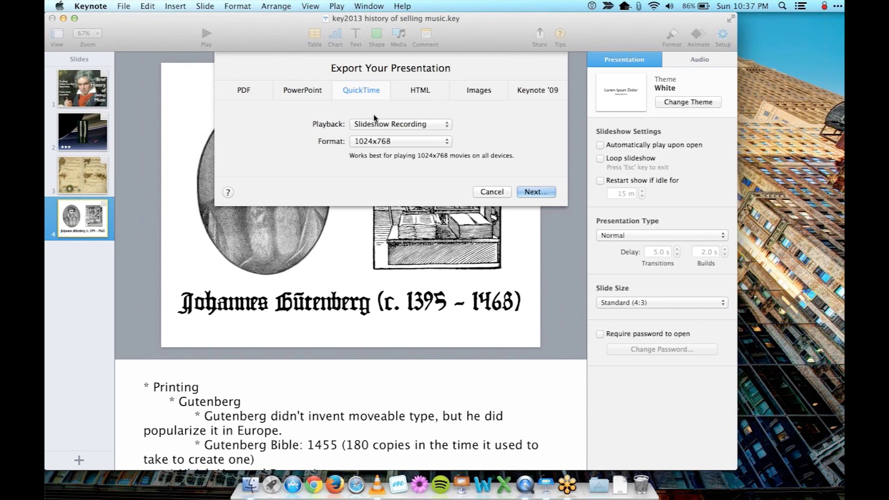
{"action": "left_click", "coordinate": [383, 123]}
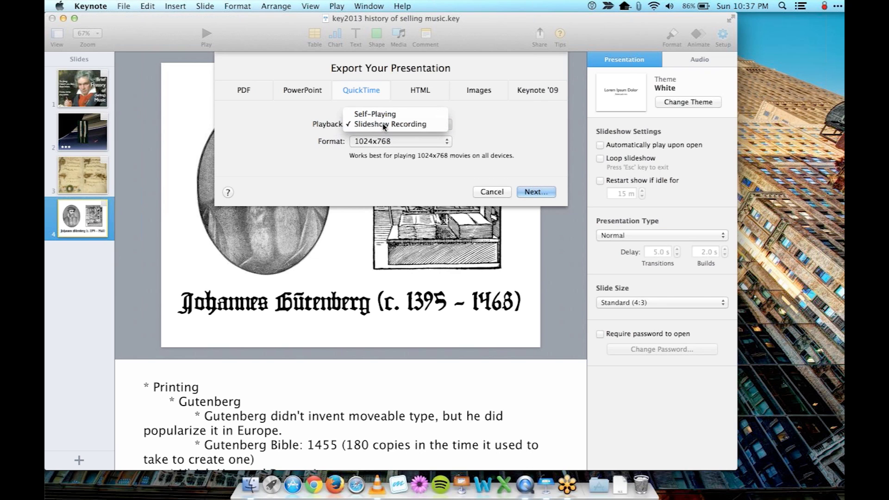
{"action": "left_click", "coordinate": [383, 124]}
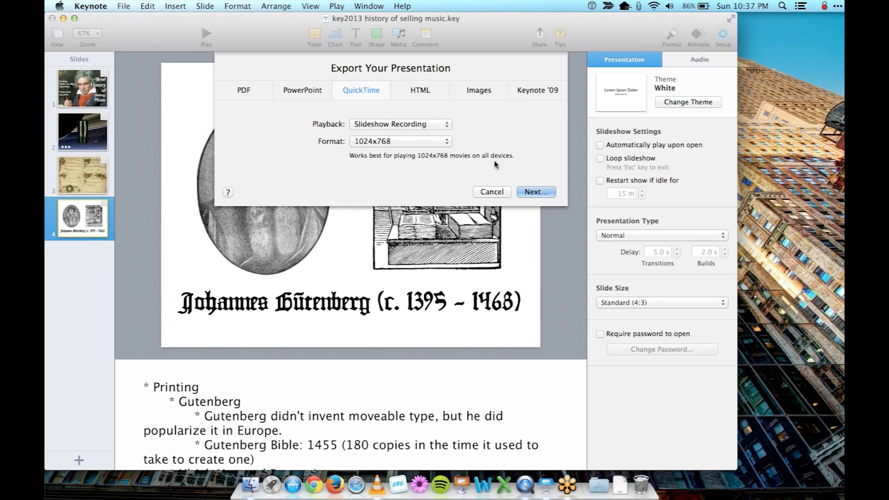
Export the movie to the Desktop and select the exported file there.
{"action": "left_click", "coordinate": [536, 191]}
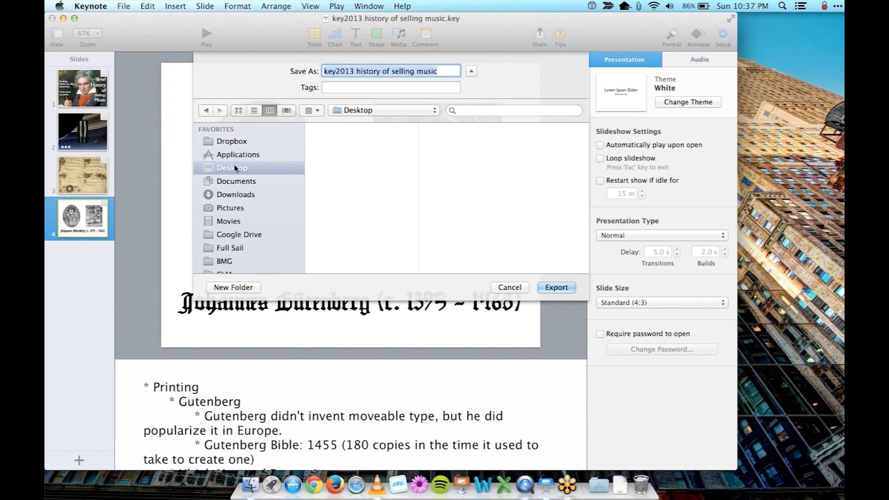
{"action": "left_click", "coordinate": [557, 288]}
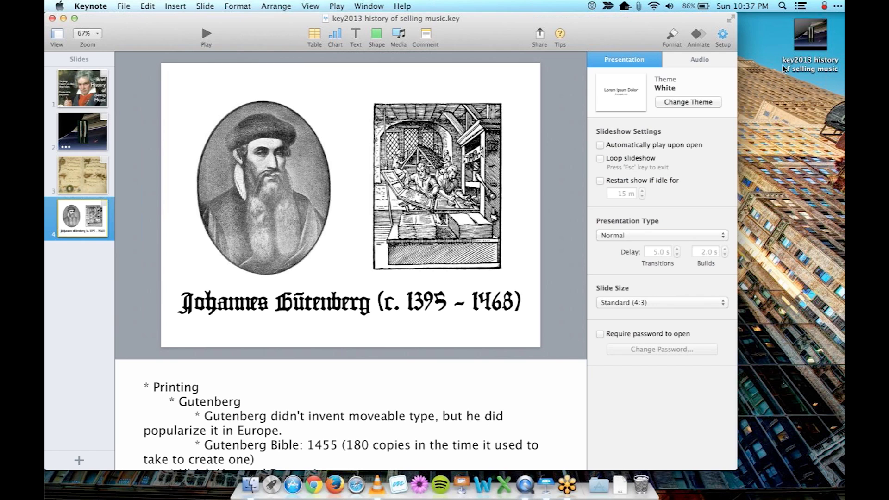
{"action": "left_click", "coordinate": [801, 47]}
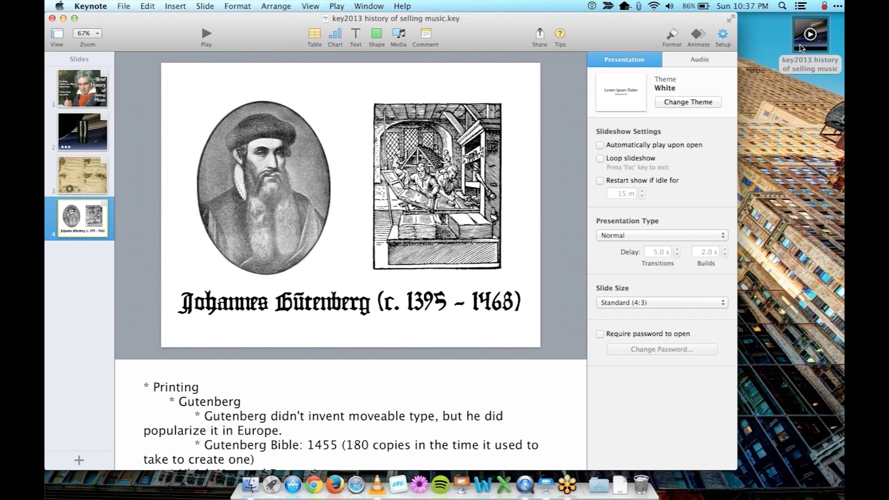
Open the exported movie in QuickTime Player and play it, pausing at 00:05.
{"action": "left_click_drag", "start_coordinate": [801, 47], "coordinate": [519, 482]}
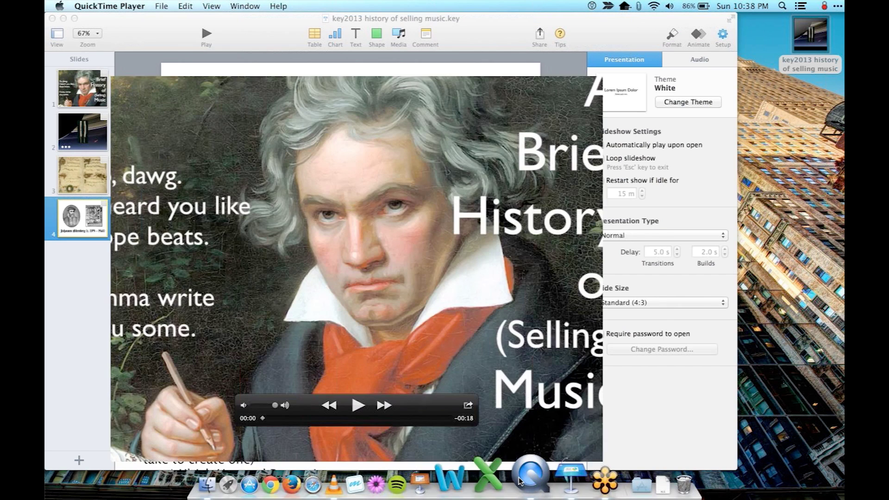
{"action": "left_click", "coordinate": [356, 406]}
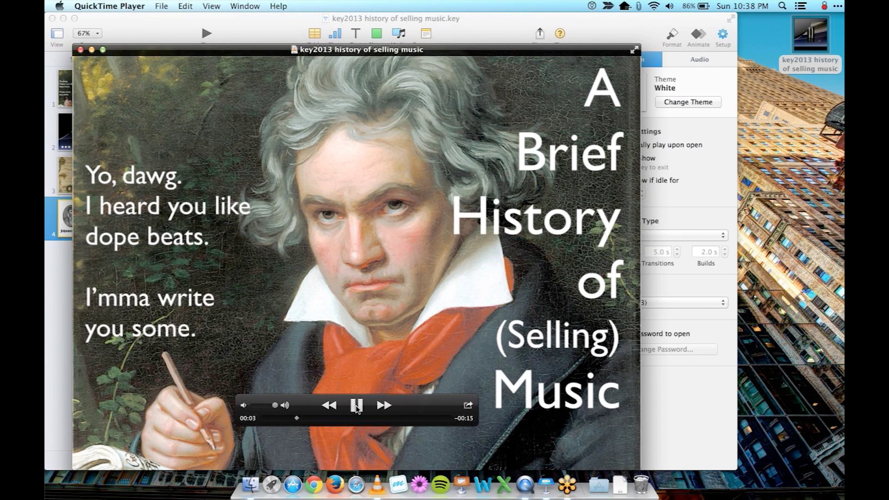
{"action": "left_click", "coordinate": [357, 407]}
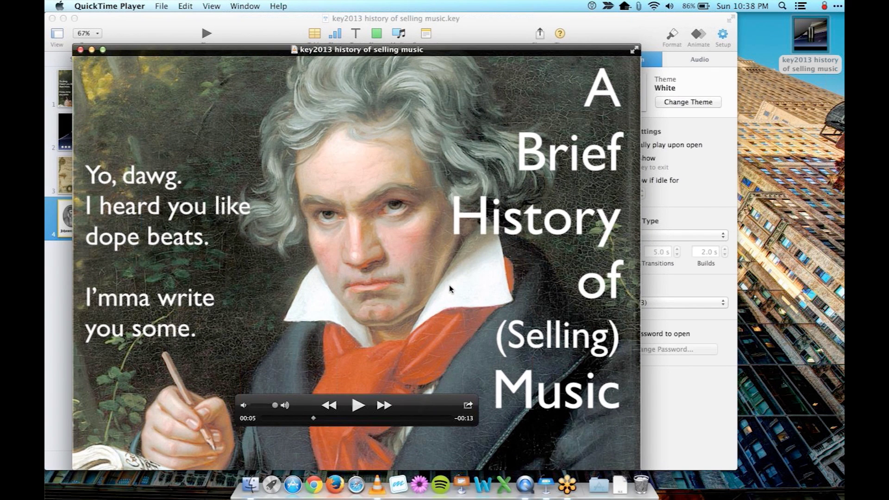